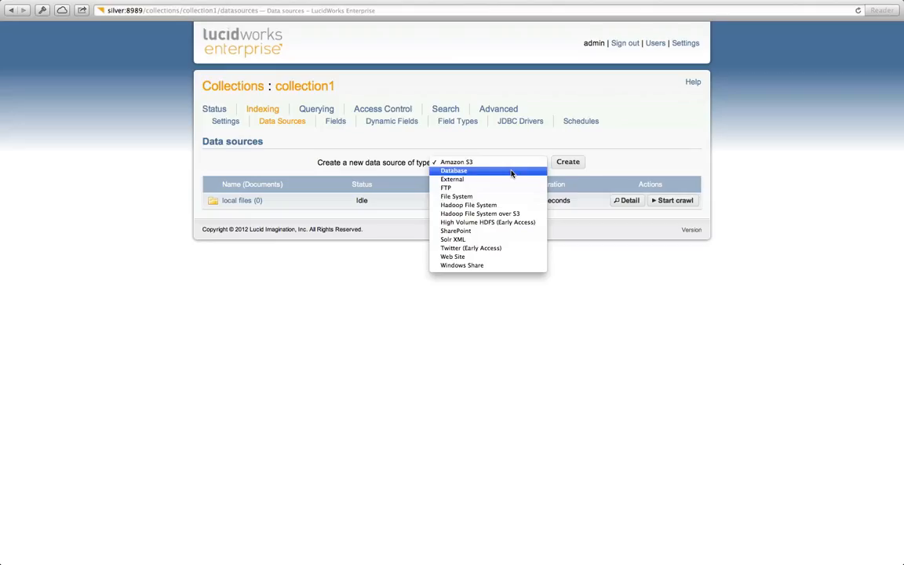
Start a new Database data source in collection1 and name it Books
{"action": "left_click", "coordinate": [510, 172]}
{"action": "left_click", "coordinate": [569, 164]}
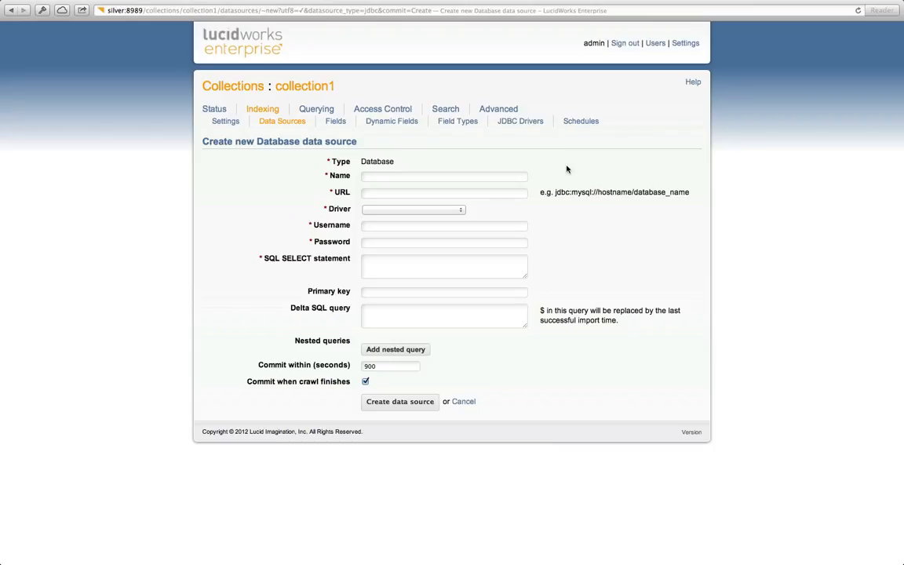
{"action": "left_click", "coordinate": [447, 176]}
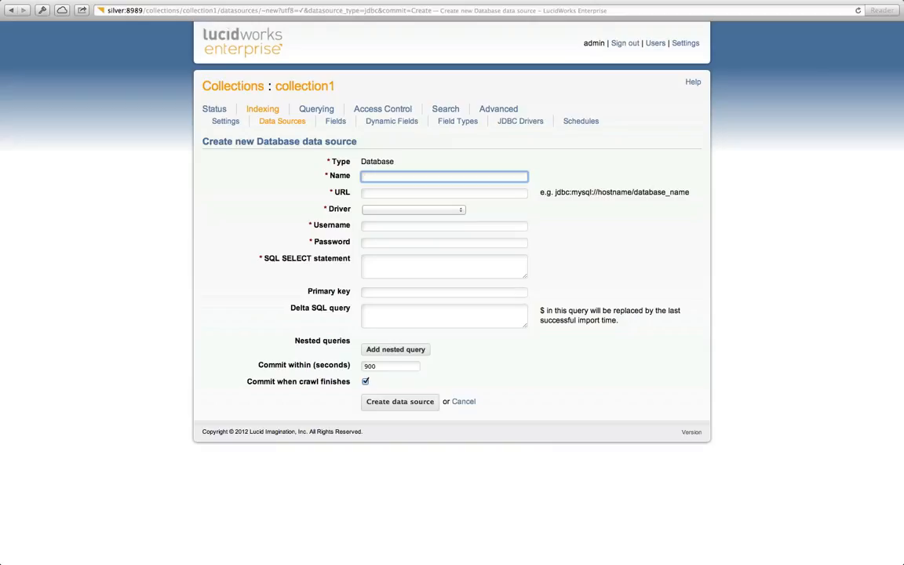
{"action": "type", "text": "Books"}
{"action": "key", "text": "Tab"}
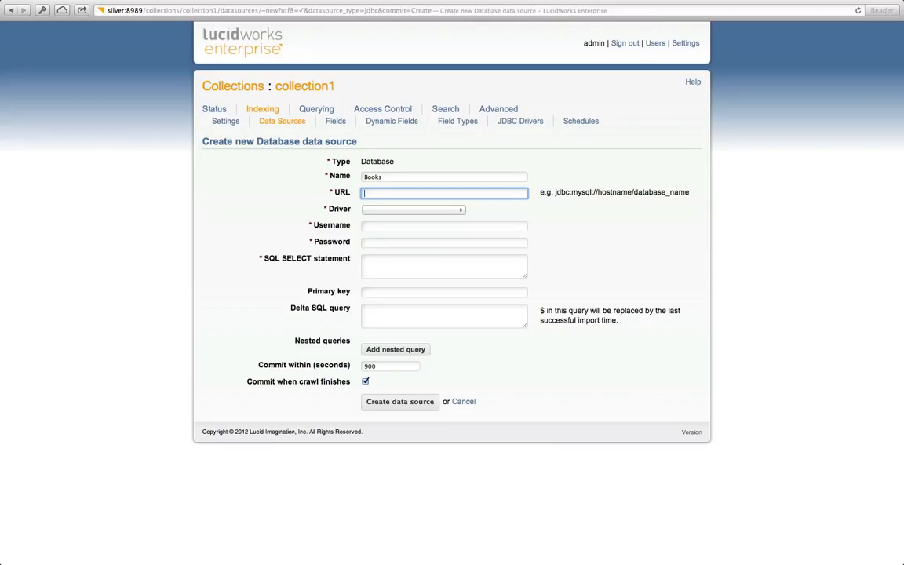
Set the data source URL to the previously used entry jdbc:postgresql://localhost/postgres
{"action": "key", "text": "Down"}
{"action": "key", "text": "Down"}
{"action": "key", "text": "Down"}
{"action": "key", "text": "Up"}
{"action": "key", "text": "Up"}
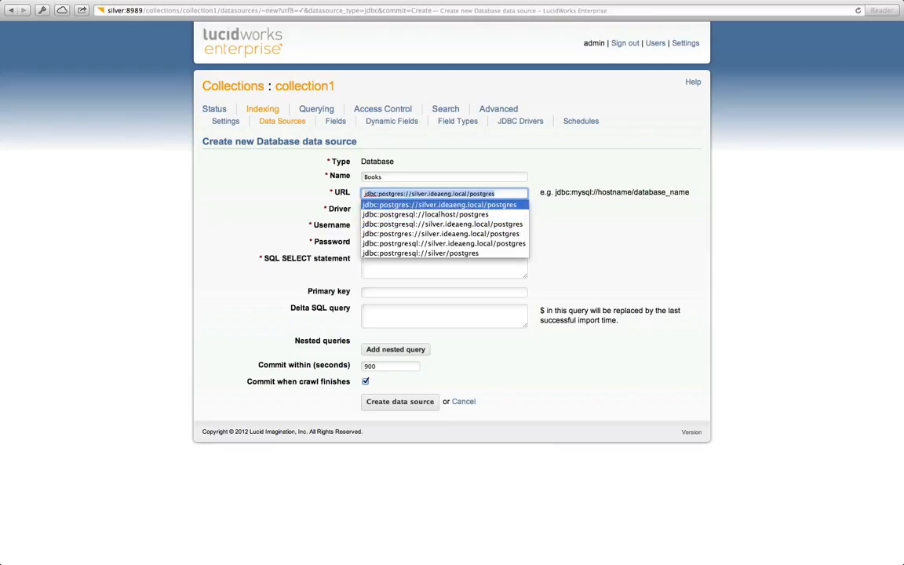
{"action": "key", "text": "Down"}
{"action": "key", "text": "Return"}
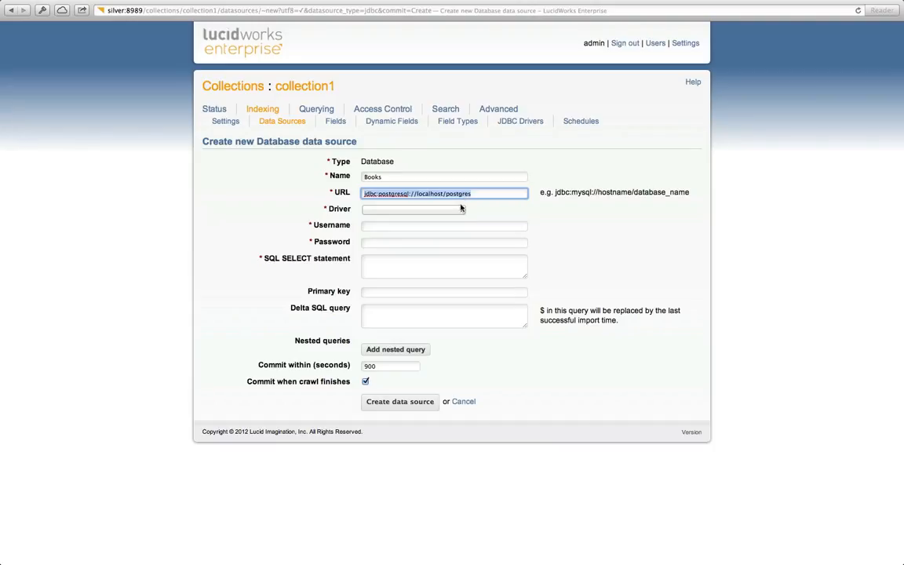
Choose org.postgresql.Driver as the data source's driver
{"action": "left_click", "coordinate": [441, 210]}
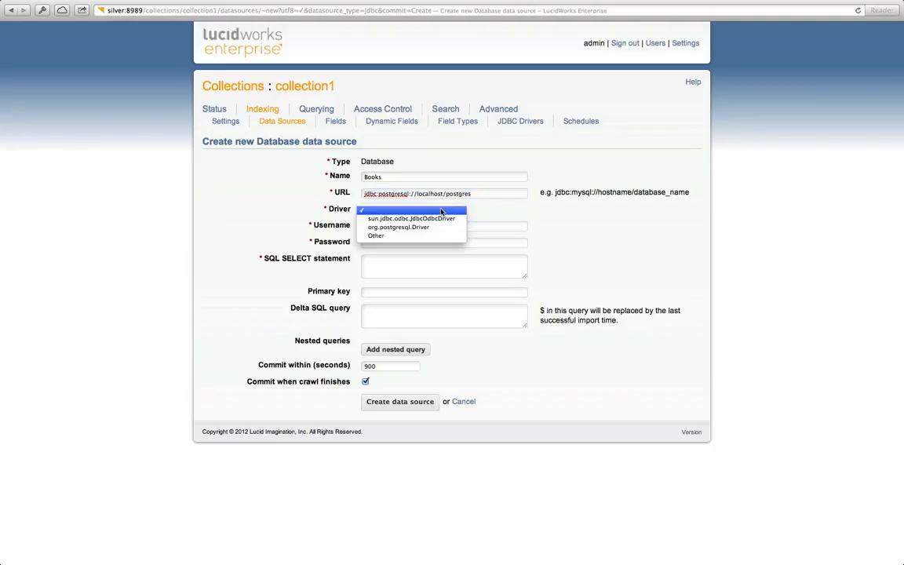
{"action": "left_click", "coordinate": [408, 227]}
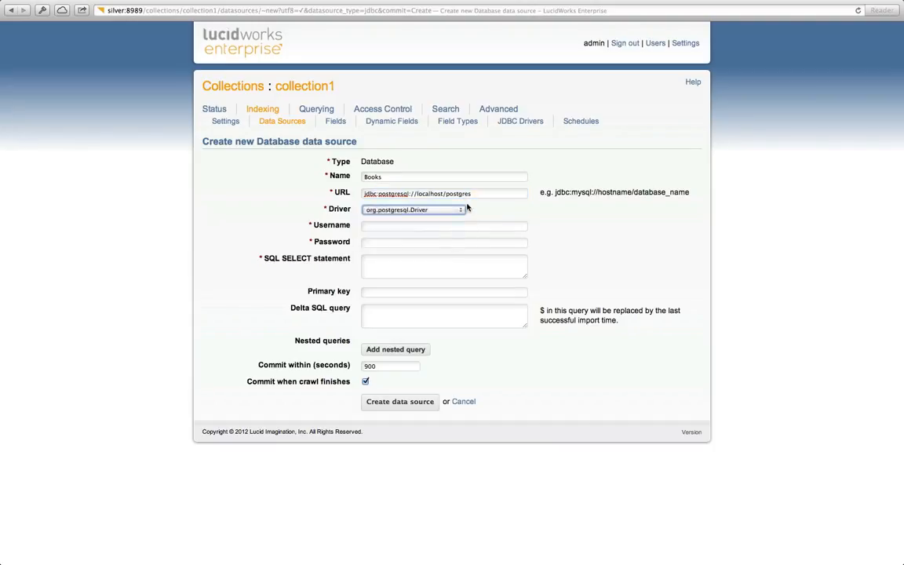
{"action": "left_click", "coordinate": [484, 208]}
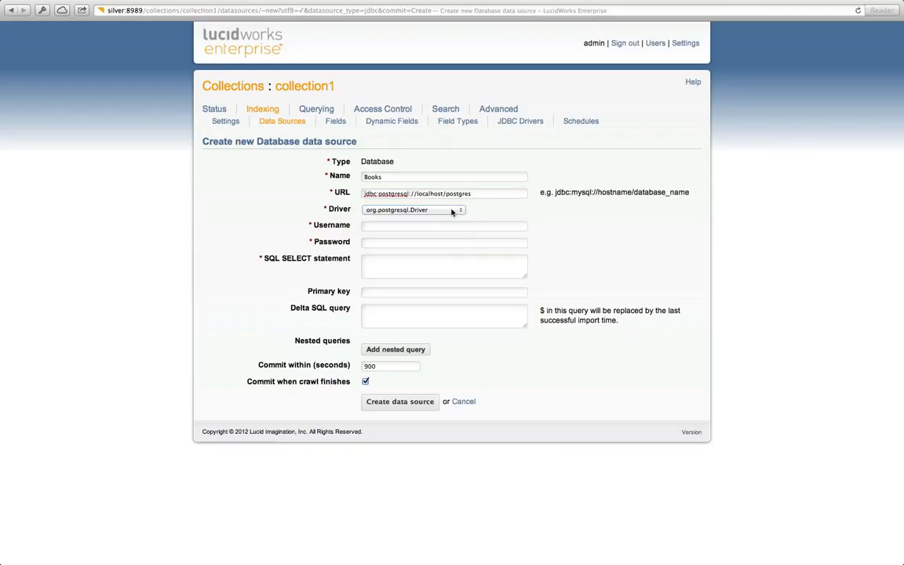
{"action": "left_click", "coordinate": [455, 211]}
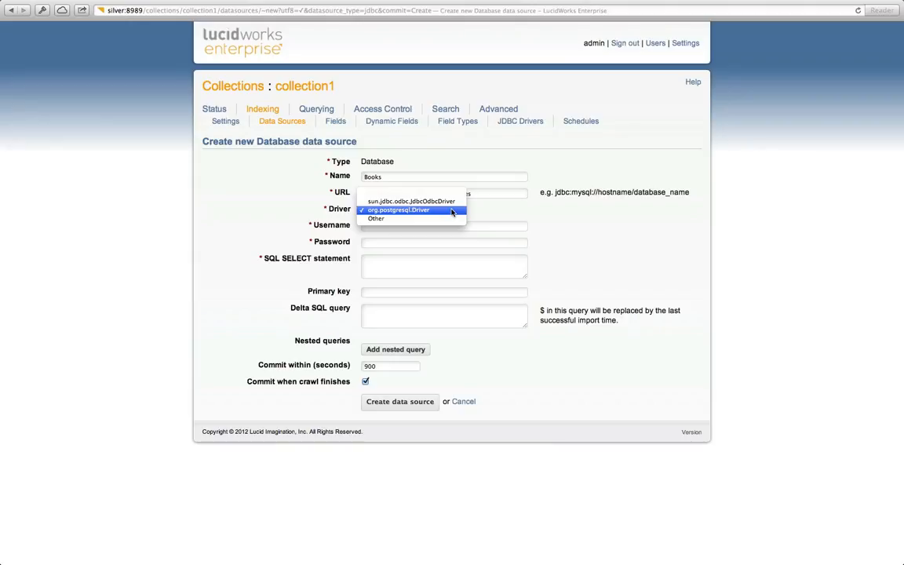
{"action": "left_click", "coordinate": [386, 210]}
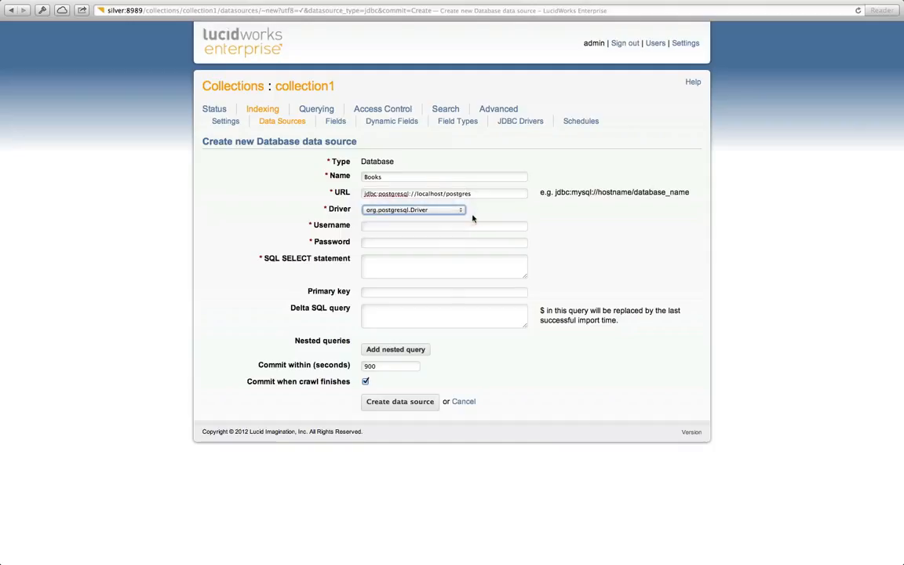
Enter postgres as the database username and fill in the database password
{"action": "left_click", "coordinate": [459, 226]}
{"action": "type", "text": "postgres"}
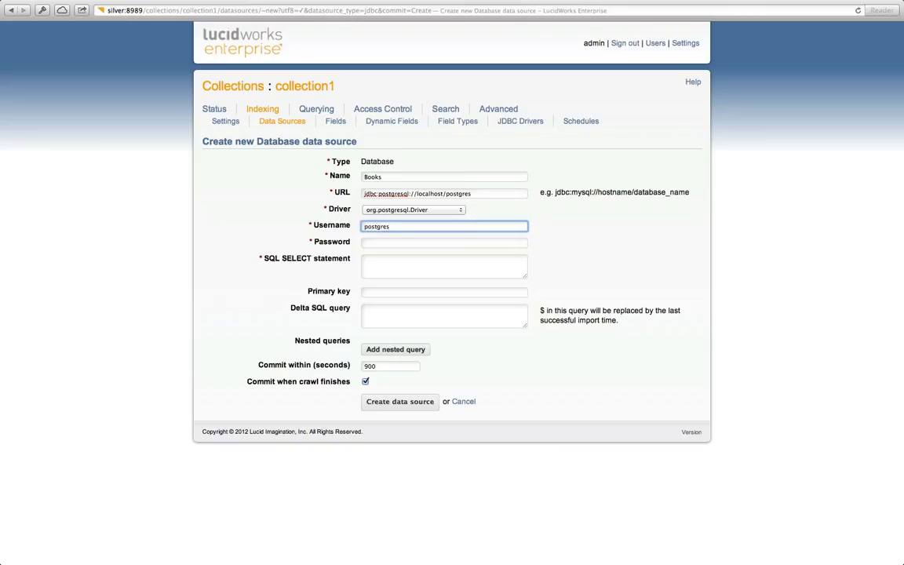
{"action": "key", "text": "Tab"}
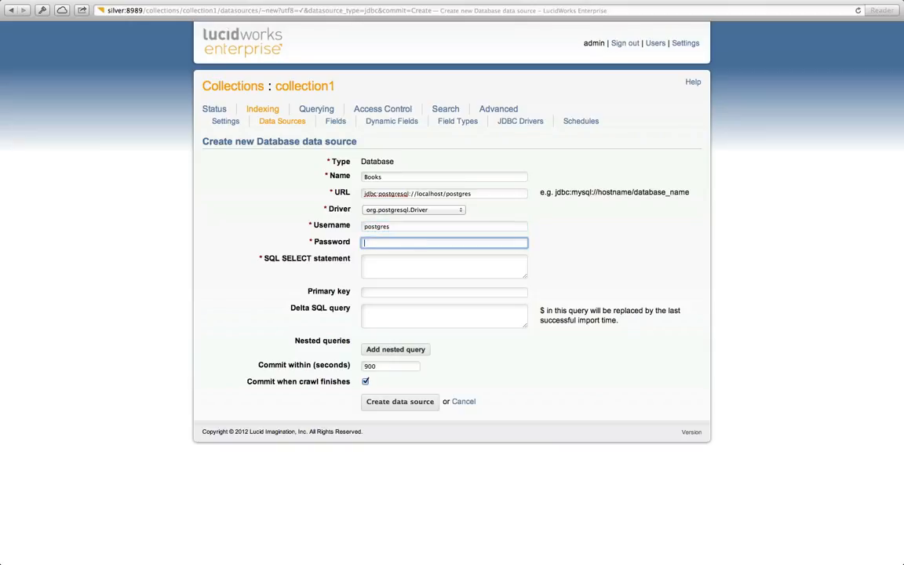
{"action": "type", "text": "postgres"}
{"action": "key", "text": "Tab"}
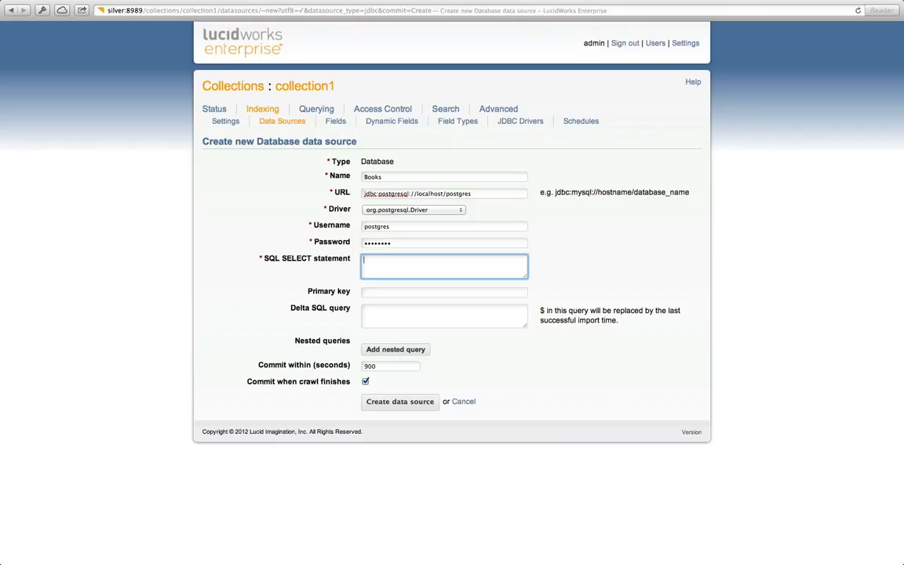
Enter the SQL SELECT statement "SELECT * FROM books;" for the data source
{"action": "type", "text": "SeLECT * from"}
{"action": "key", "text": "BackSpace"}
{"action": "key", "text": "BackSpace"}
{"action": "key", "text": "BackSpace"}
{"action": "key", "text": "BackSpace"}
{"action": "key", "text": "BackSpace"}
{"action": "type", "text": "FROM books."}
{"action": "key", "text": "Tab"}
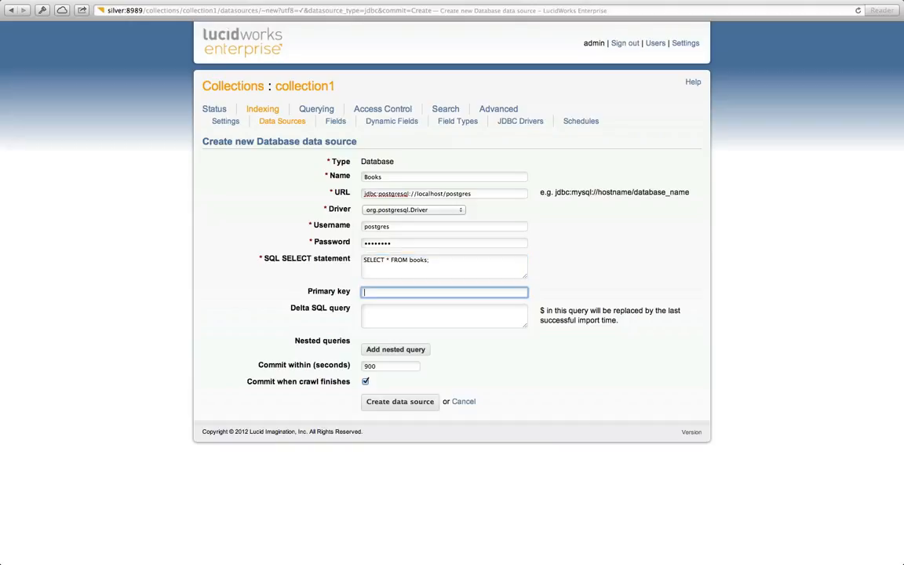
Set the primary key to id, leave the delta SQL query blank, and create the data source
{"action": "type", "text": "id"}
{"action": "left_click", "coordinate": [385, 313]}
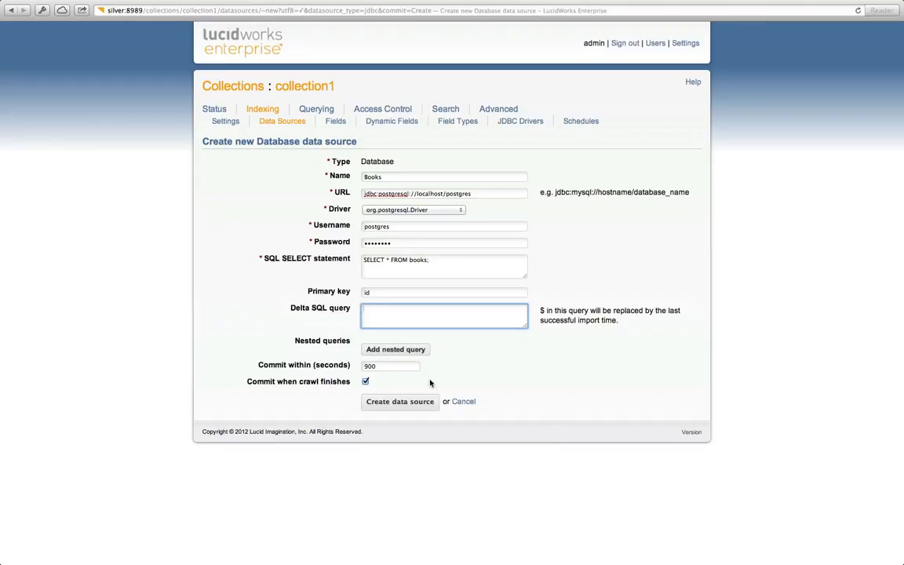
{"action": "left_click", "coordinate": [466, 380]}
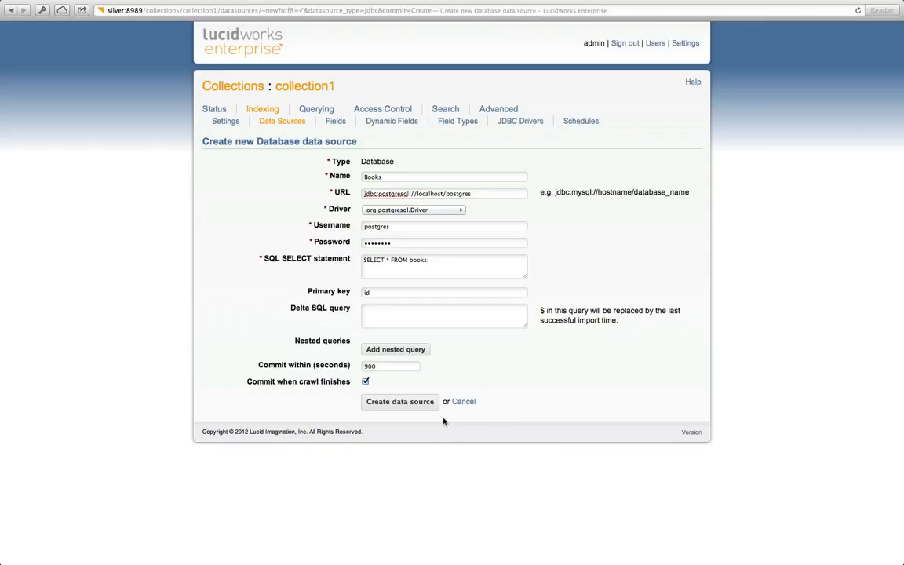
{"action": "left_click", "coordinate": [394, 404]}
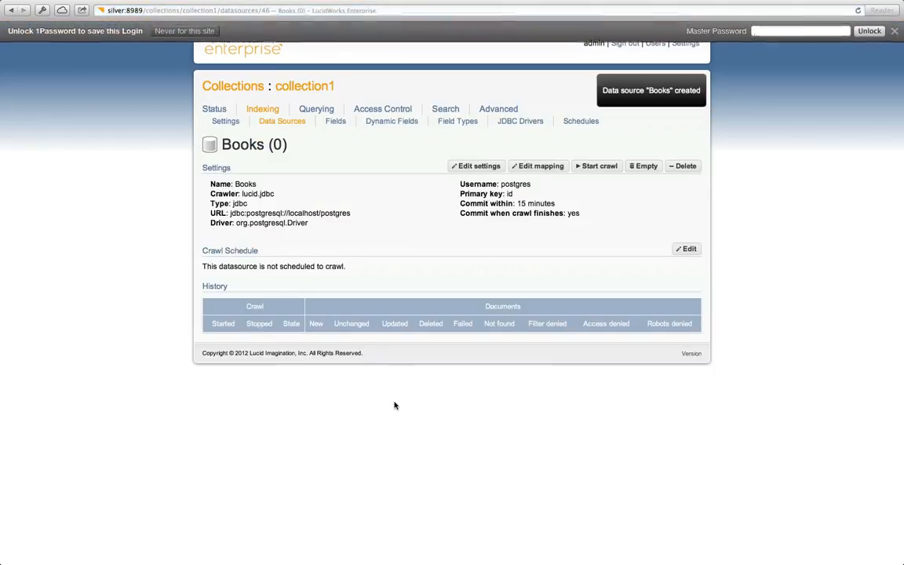
Dismiss the offer to save the login and start a crawl of the Books data source
{"action": "left_click", "coordinate": [894, 32]}
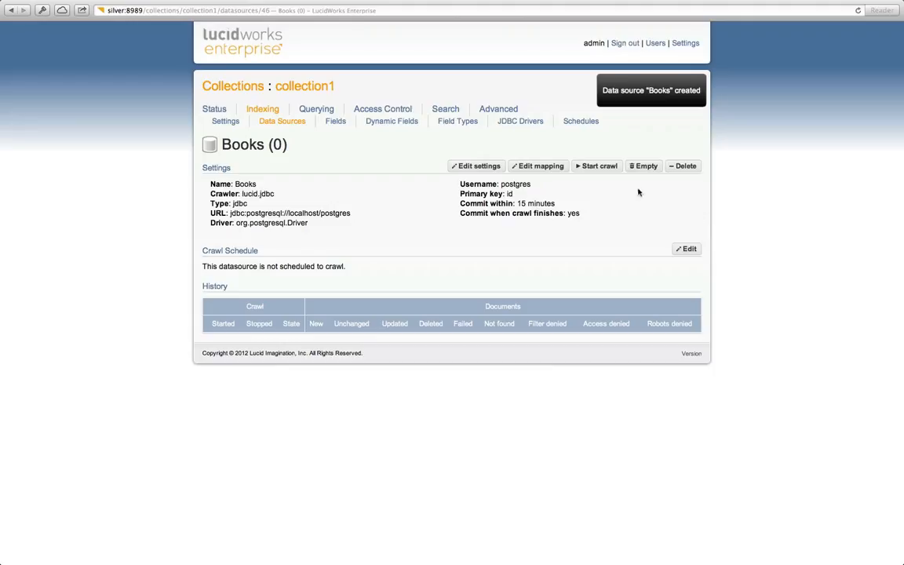
{"action": "left_click", "coordinate": [602, 167]}
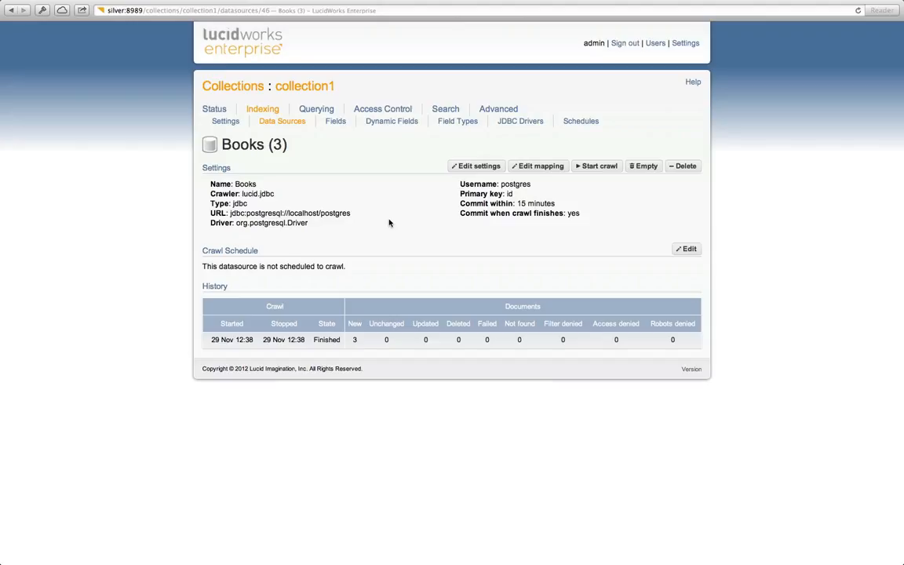
Search the collection for "A Tale of Two Cities" and open the details of the book with that title
{"action": "left_click", "coordinate": [444, 110]}
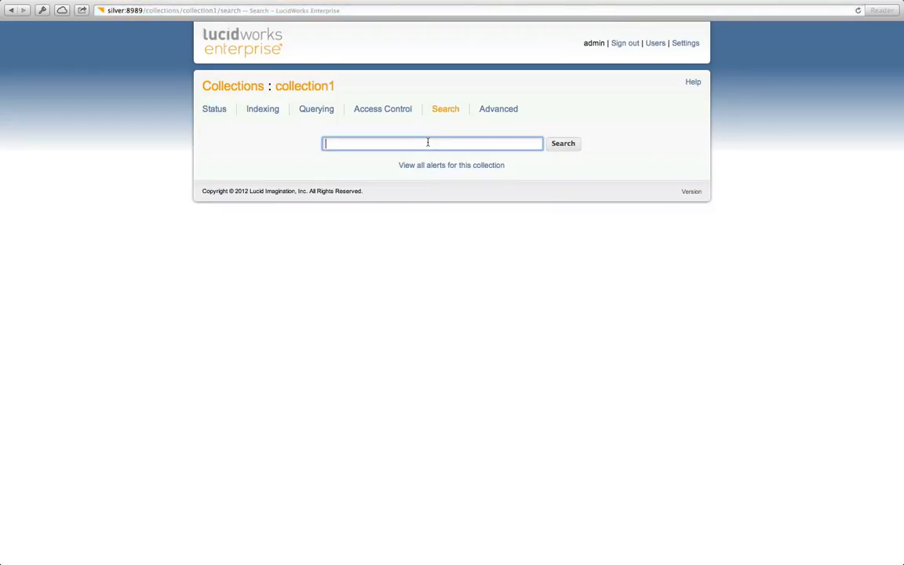
{"action": "type", "text": "A Tale of Two Cities"}
{"action": "left_click", "coordinate": [552, 145]}
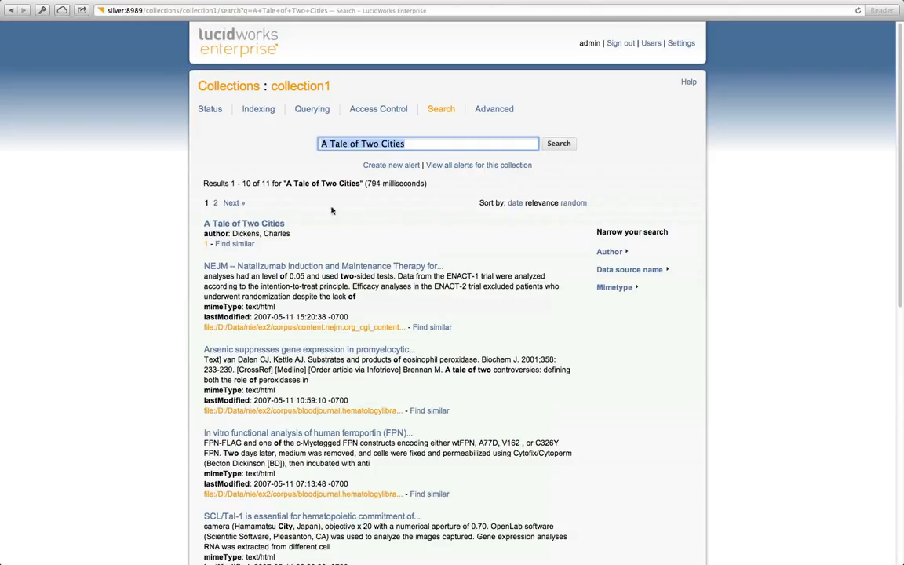
{"action": "left_click", "coordinate": [235, 224]}
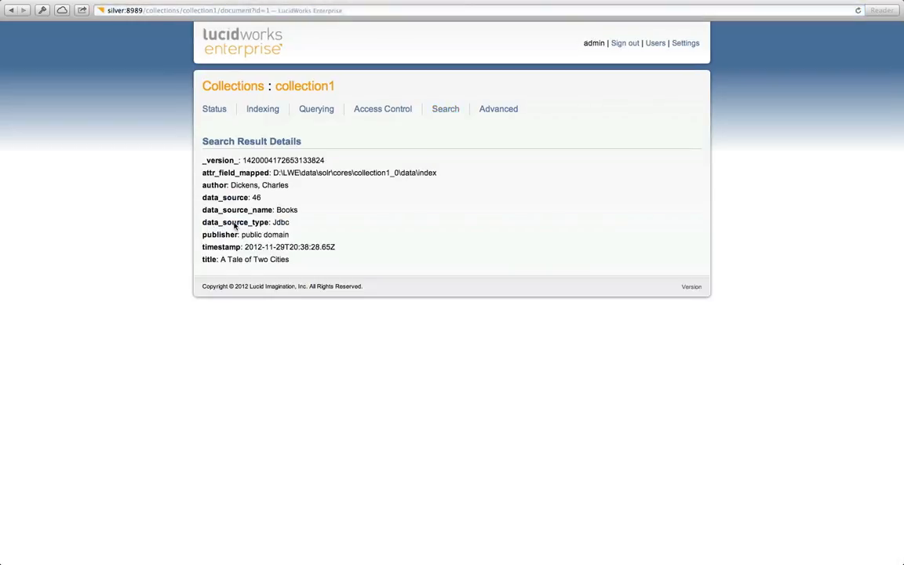